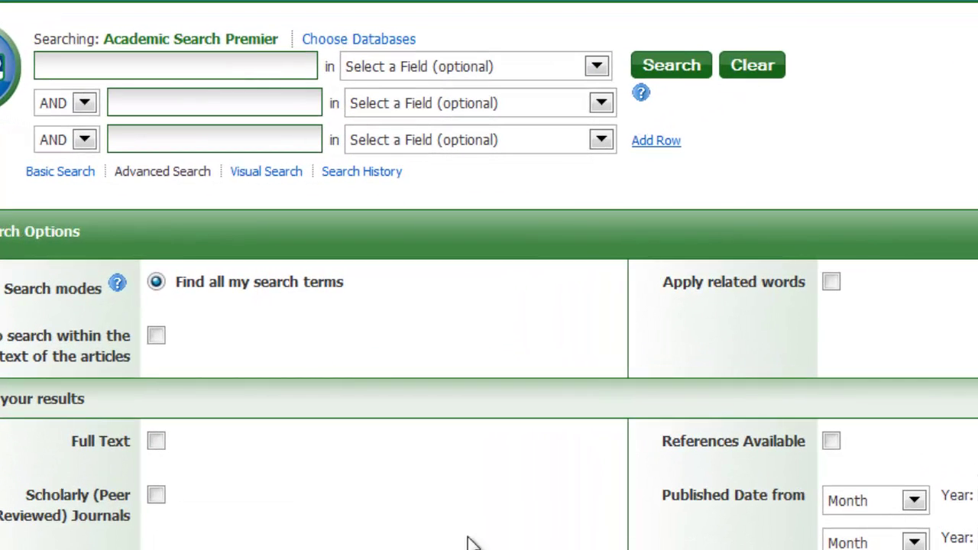
# Search for obesity on its own, keeping AND as the operator between terms.
pyautogui.click(76, 109)
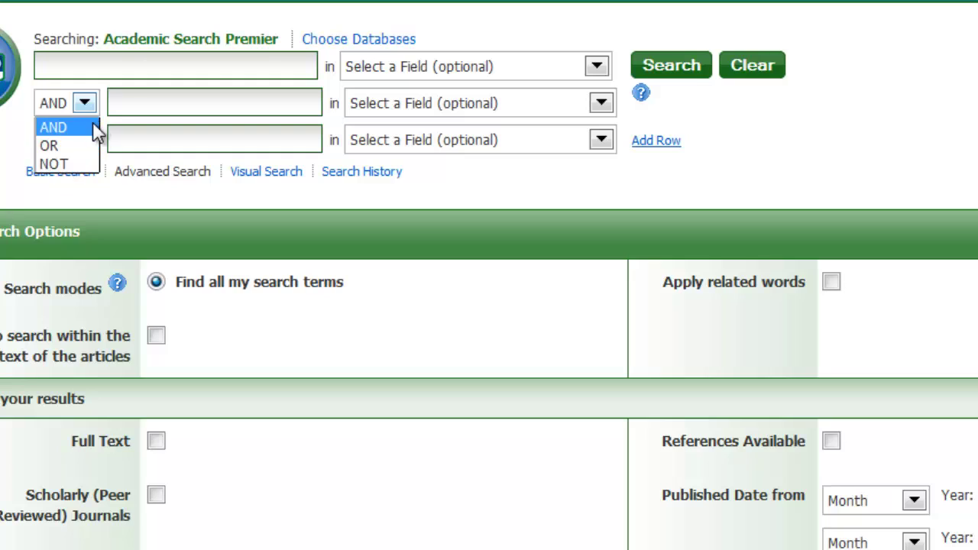
pyautogui.click(111, 67)
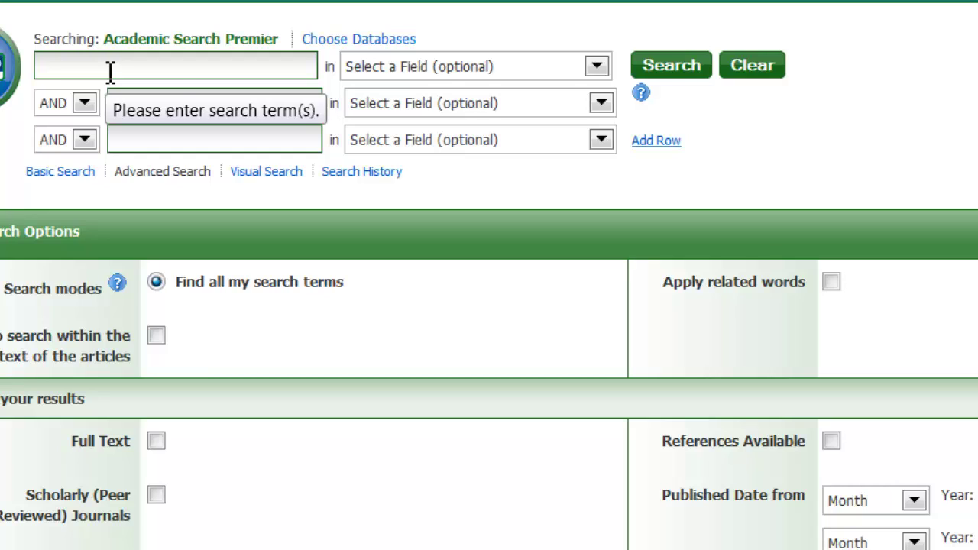
pyautogui.write('obesity')
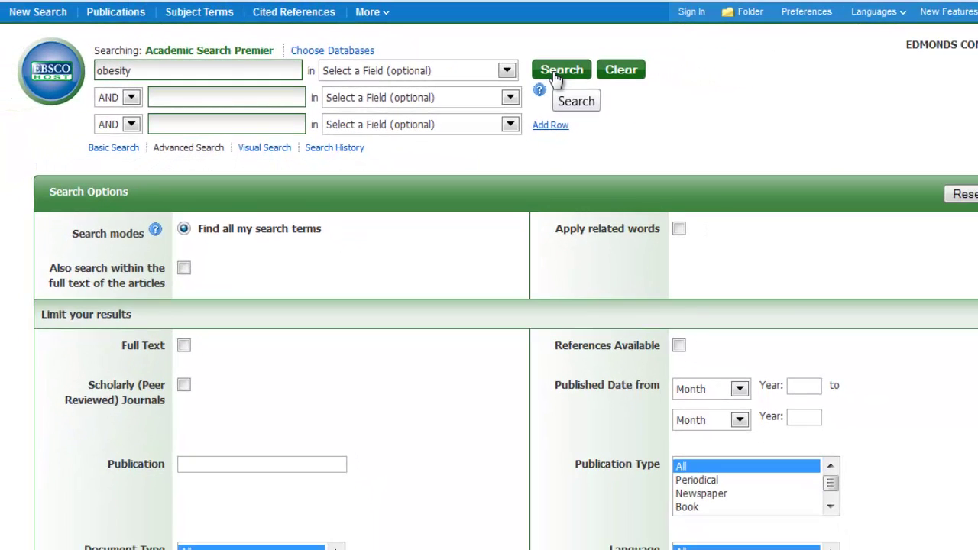
pyautogui.click(581, 76)
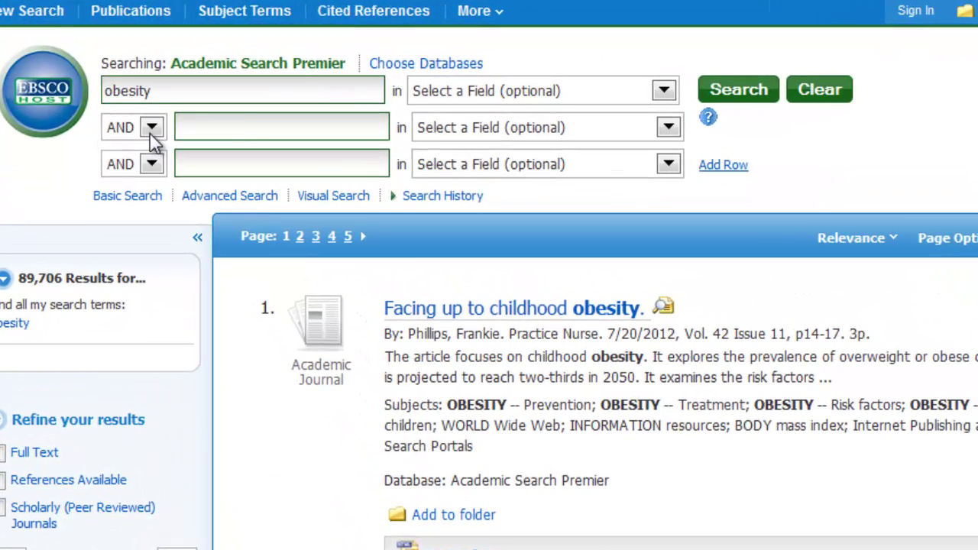
# Add children as a second AND term and rerun the search.
pyautogui.click(193, 100)
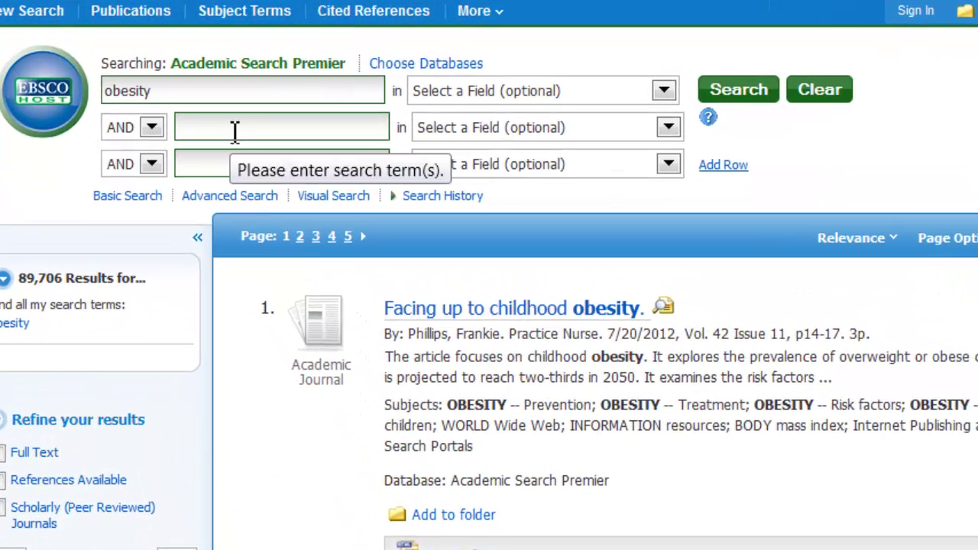
pyautogui.write('chi')
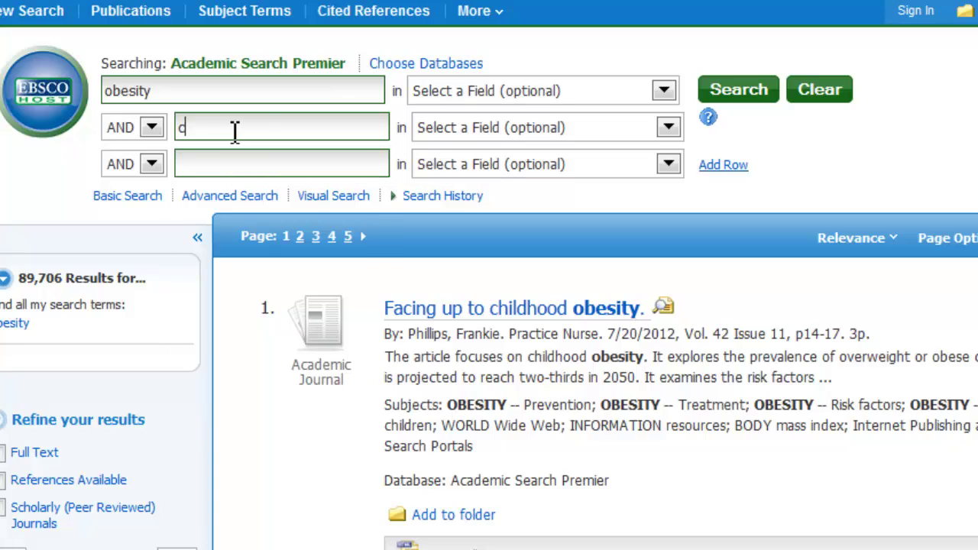
pyautogui.write('ldren')
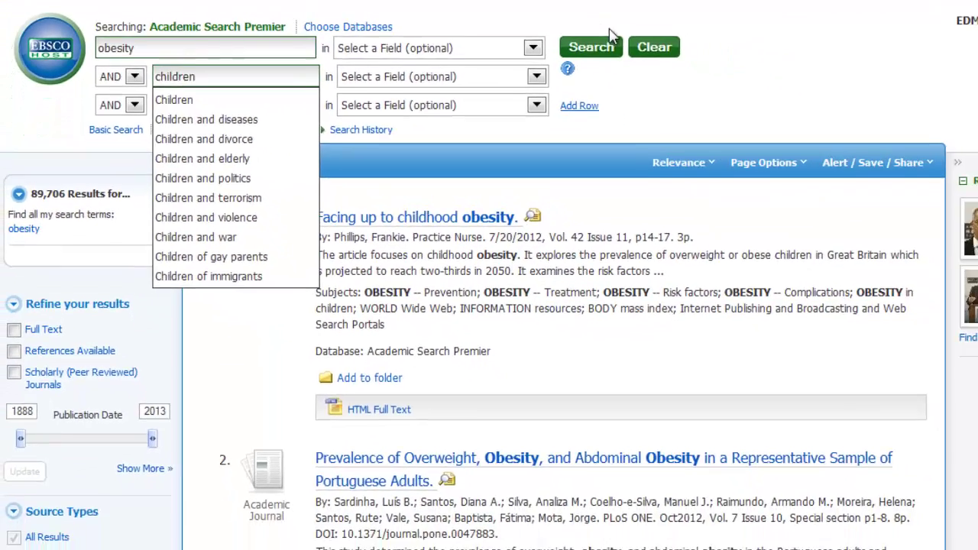
pyautogui.click(761, 89)
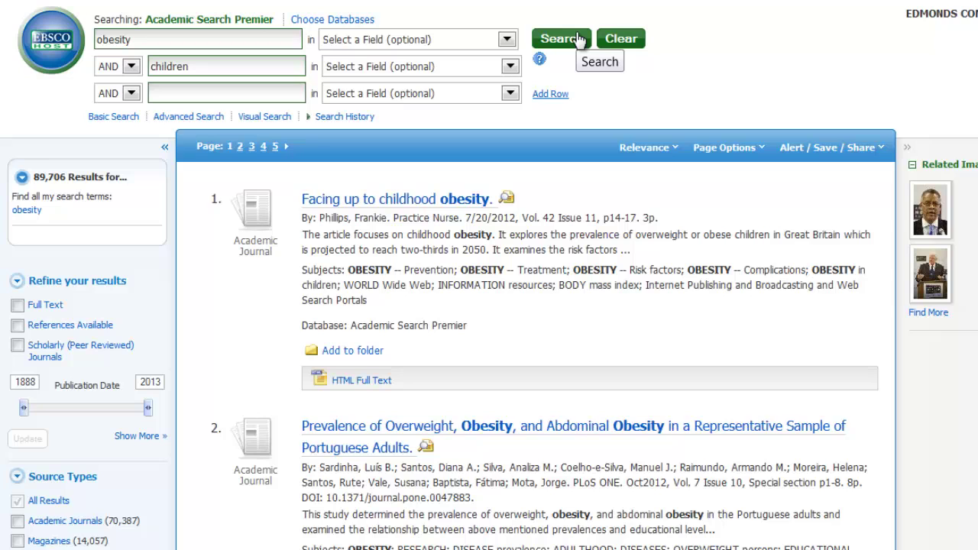
pyautogui.click(579, 40)
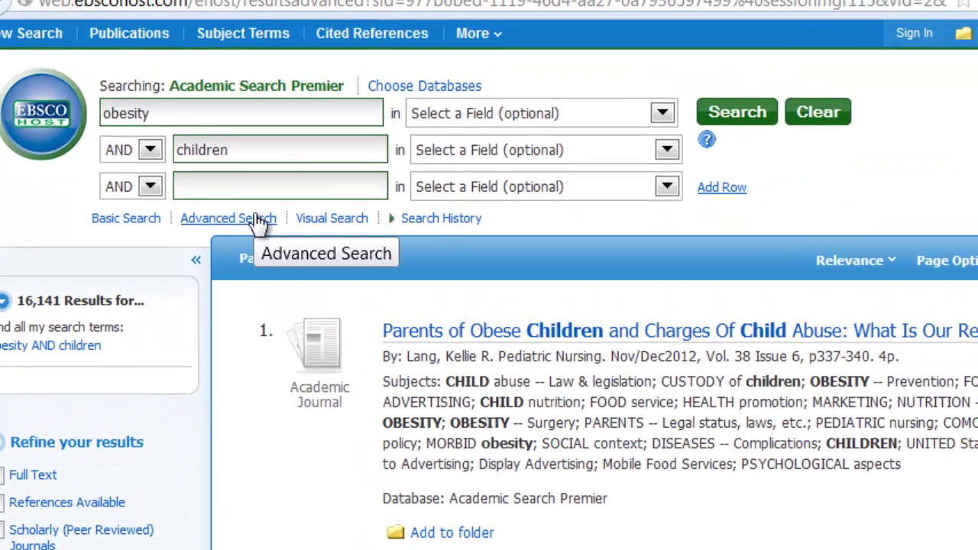
# Add exercise as a third term, search, and return to the advanced search form.
pyautogui.write('exercise')
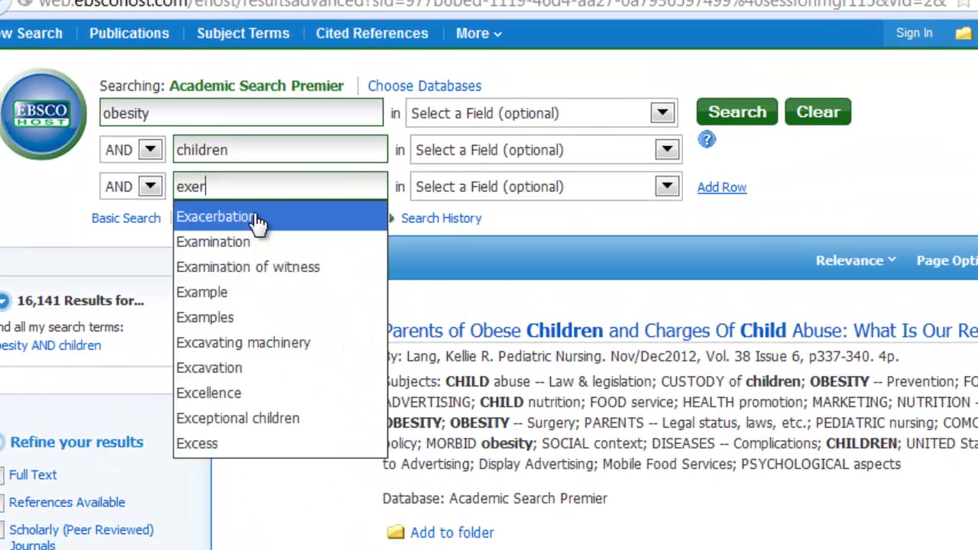
pyautogui.click(724, 113)
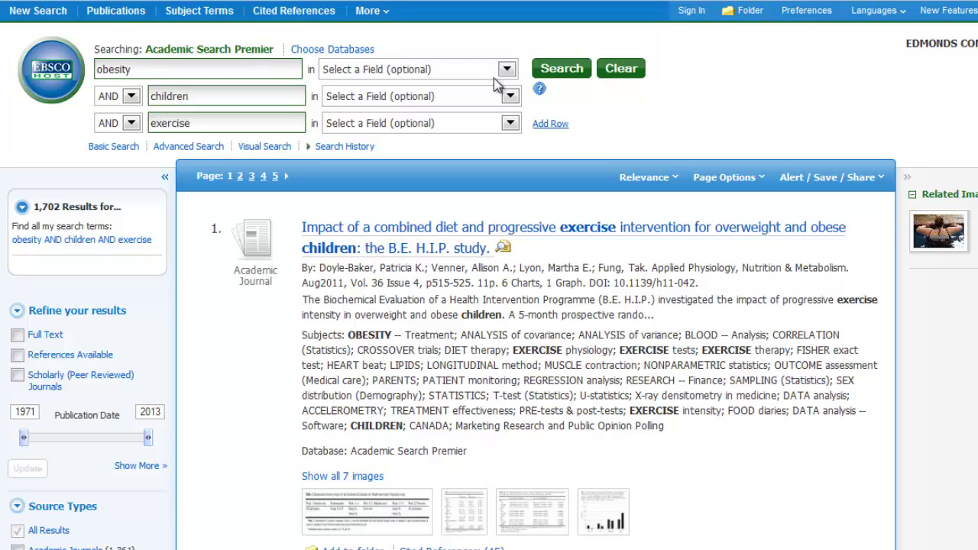
pyautogui.click(204, 152)
# Clear the exercise, children and obesity terms from the search boxes.
pyautogui.doubleClick(209, 127)
pyautogui.press('BackSpace')
pyautogui.doubleClick(210, 95)
pyautogui.press('BackSpace')
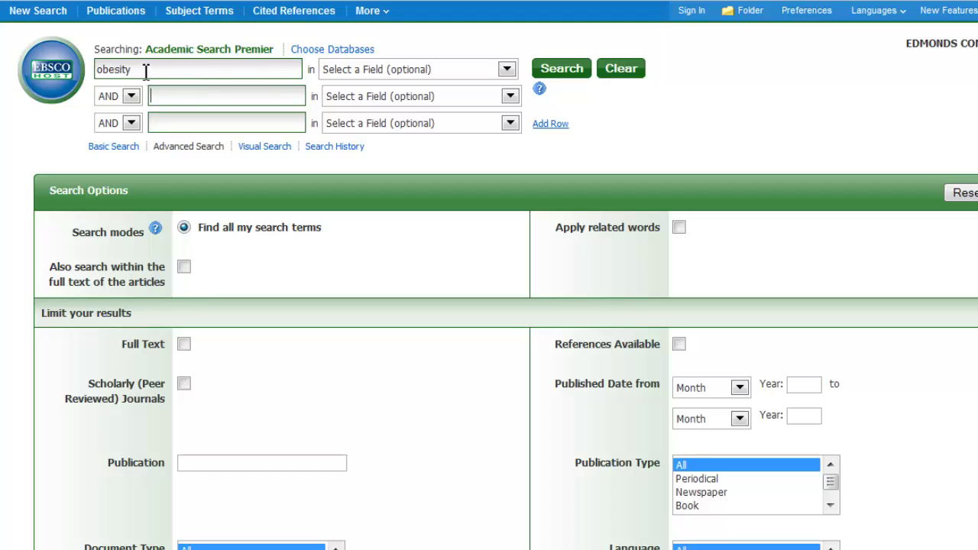
pyautogui.moveTo(138, 70); pyautogui.dragTo(82, 81)
pyautogui.press('BackSpace')
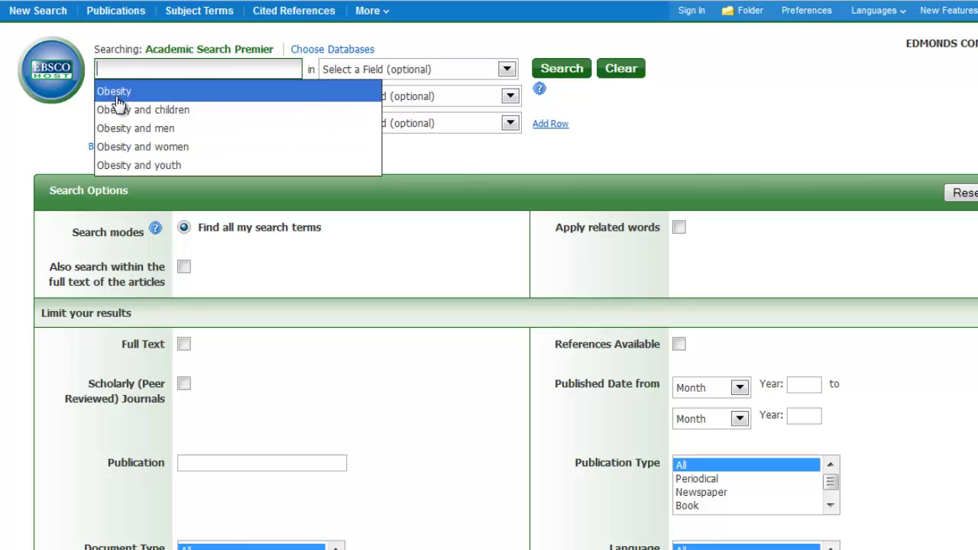
# Switch the second row's operator to OR, then back to AND.
pyautogui.click(109, 103)
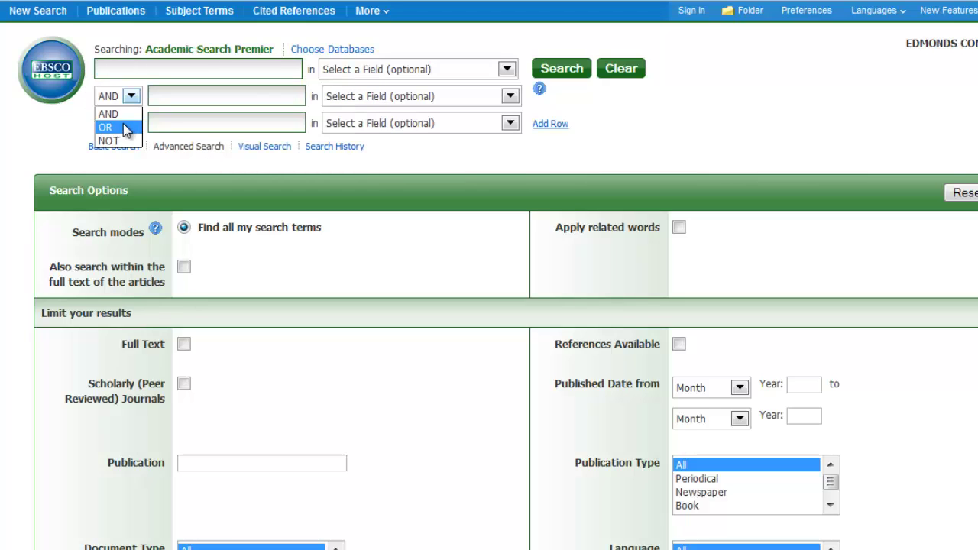
pyautogui.click(129, 125)
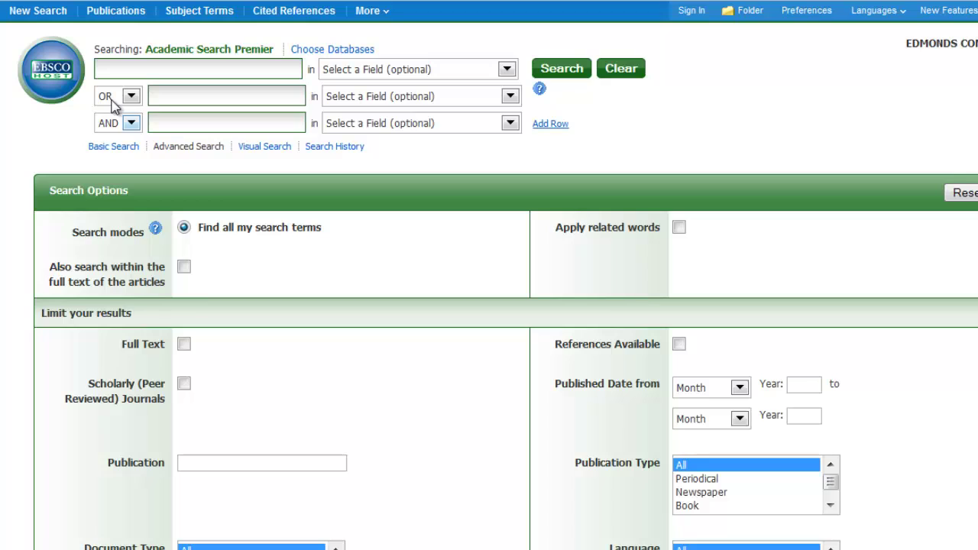
pyautogui.click(113, 106)
pyautogui.click(108, 114)
# Search for insomnia alone, then replace it with the phrase "sleep disorder".
pyautogui.click(234, 78)
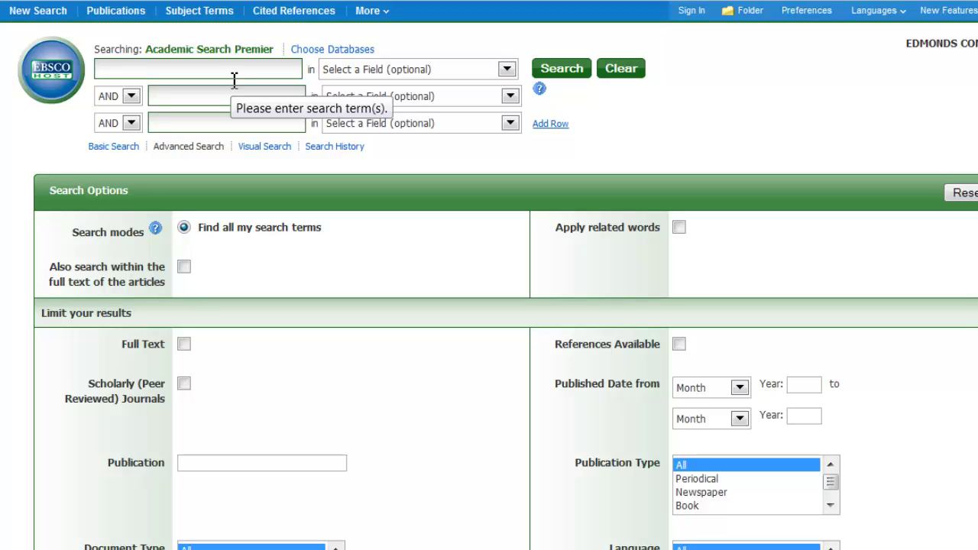
pyautogui.write('insomnia')
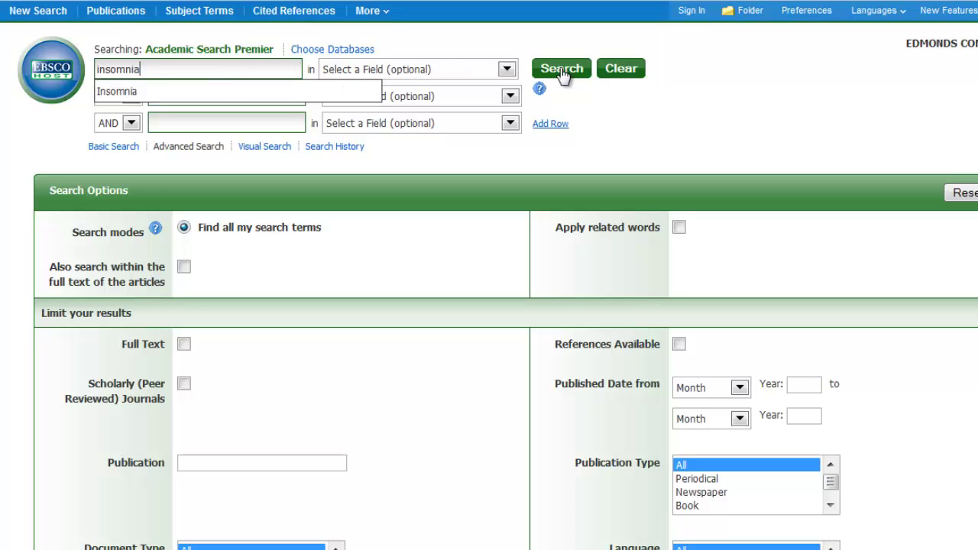
pyautogui.click(562, 70)
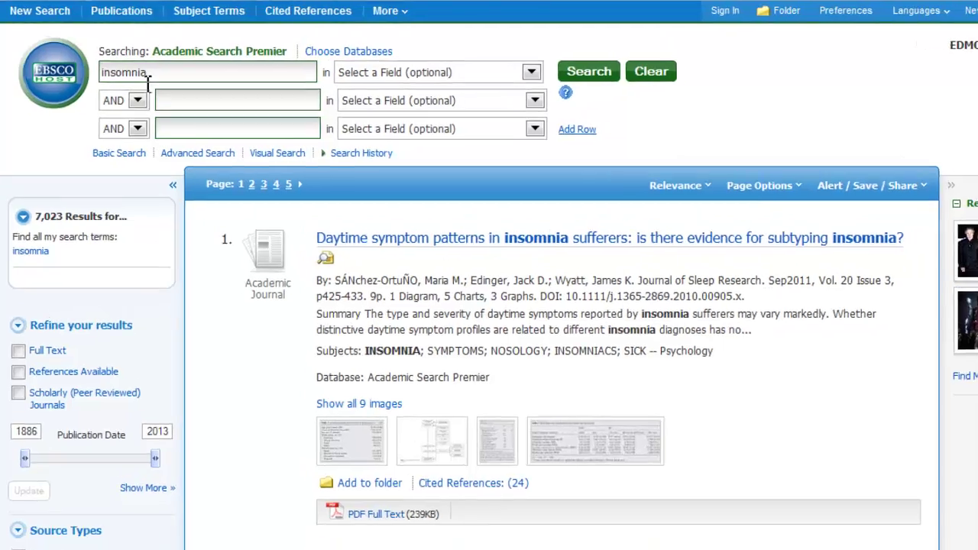
pyautogui.moveTo(148, 82); pyautogui.dragTo(100, 75)
pyautogui.write('"sleep disorder"')
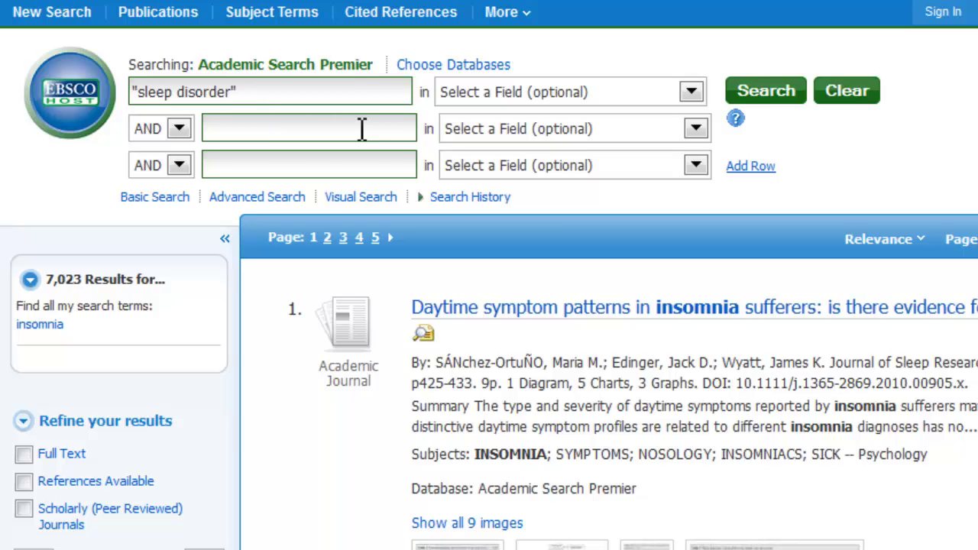
# Search "sleep disorder" (1,115 results), then add insomnia with OR and search again.
pyautogui.click(790, 91)
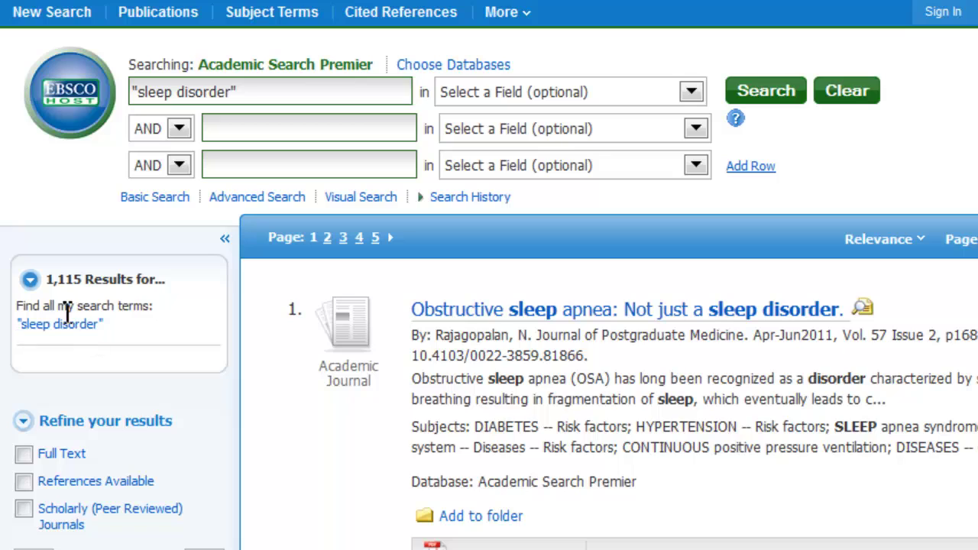
pyautogui.click(179, 129)
pyautogui.click(164, 171)
pyautogui.click(259, 126)
pyautogui.write('in')
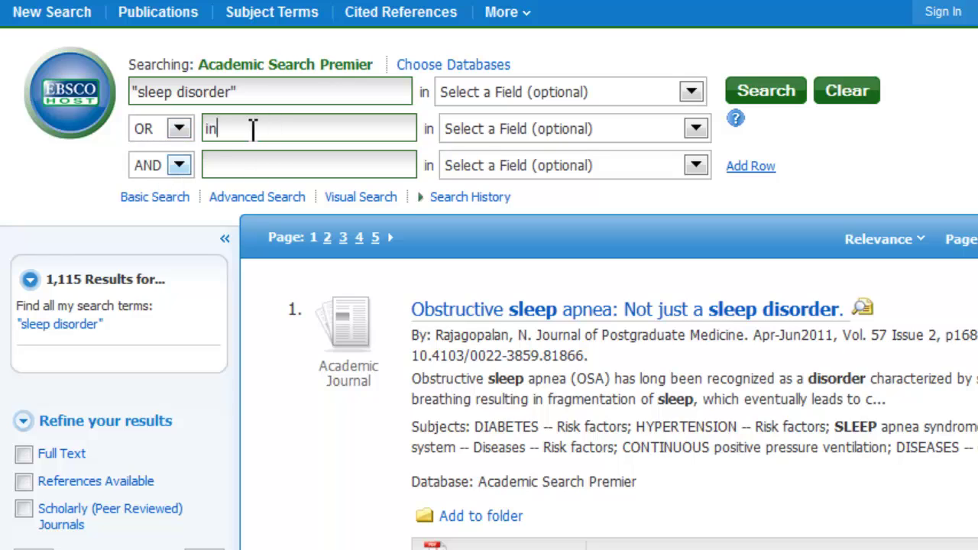
pyautogui.write('somnia')
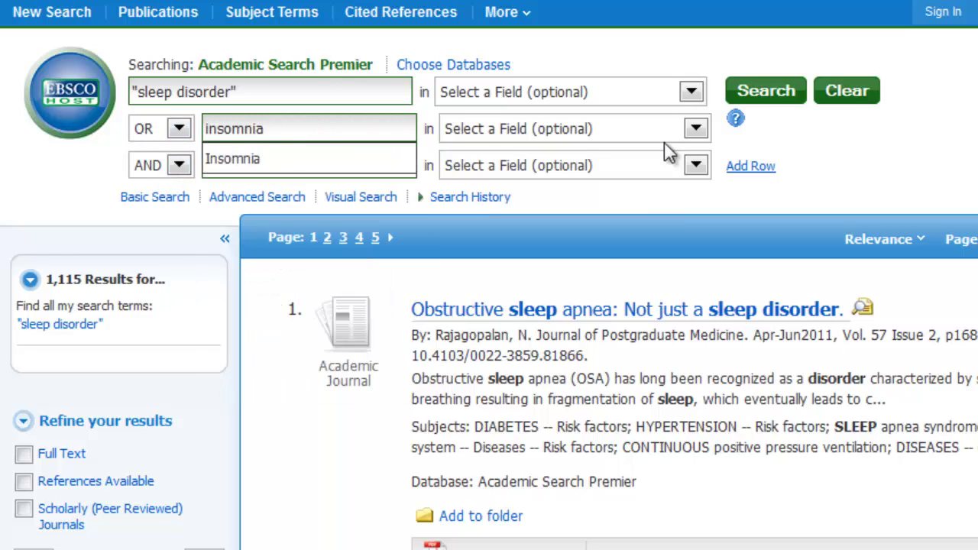
pyautogui.click(768, 100)
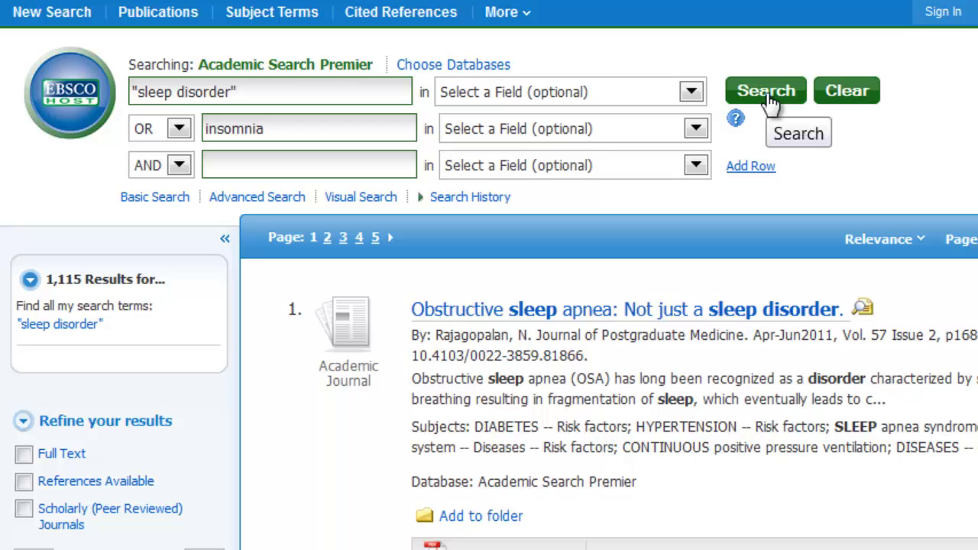
pyautogui.click(768, 97)
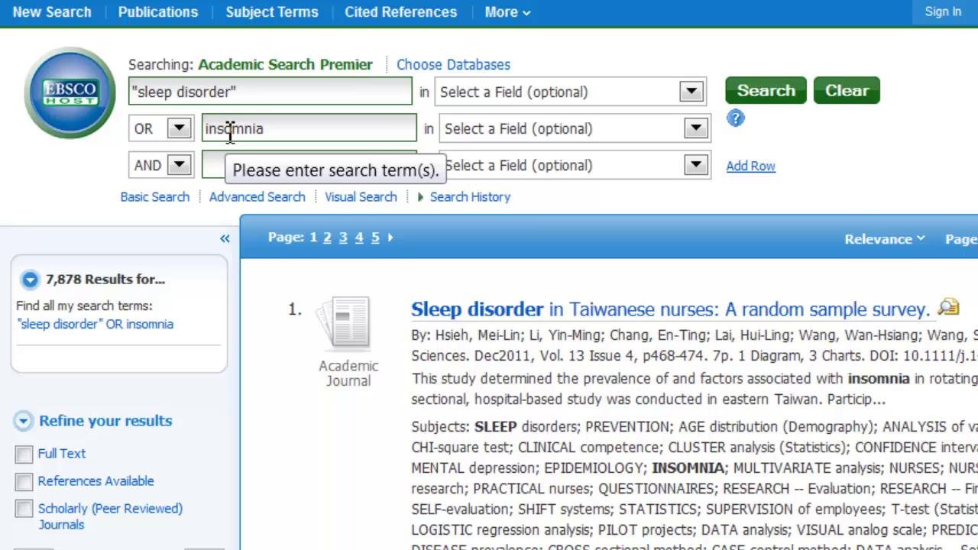
# Move insomnia into the first box as ("sleep disorder" OR insomnia).
pyautogui.moveTo(271, 128); pyautogui.dragTo(120, 135)
pyautogui.press('BackSpace')
pyautogui.click(257, 91)
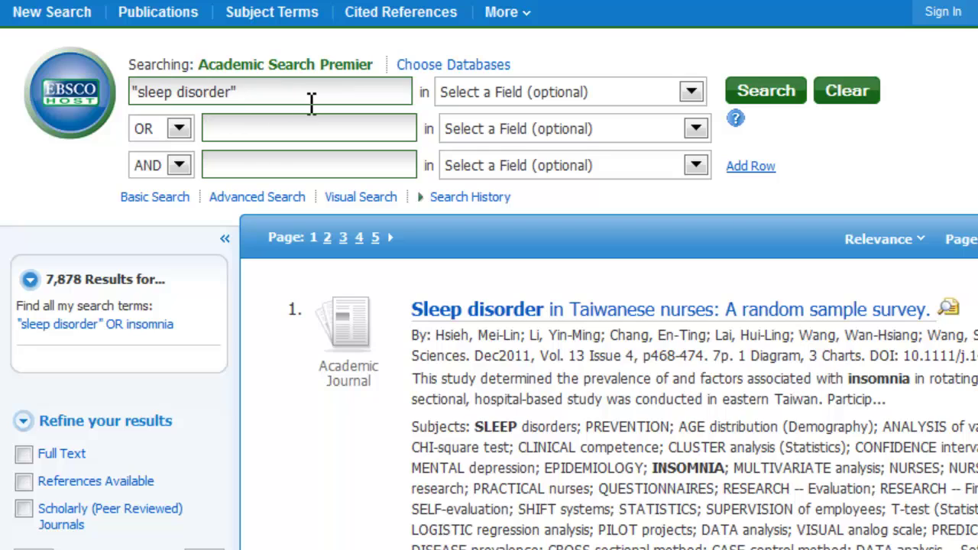
pyautogui.write('OR insomnia)')
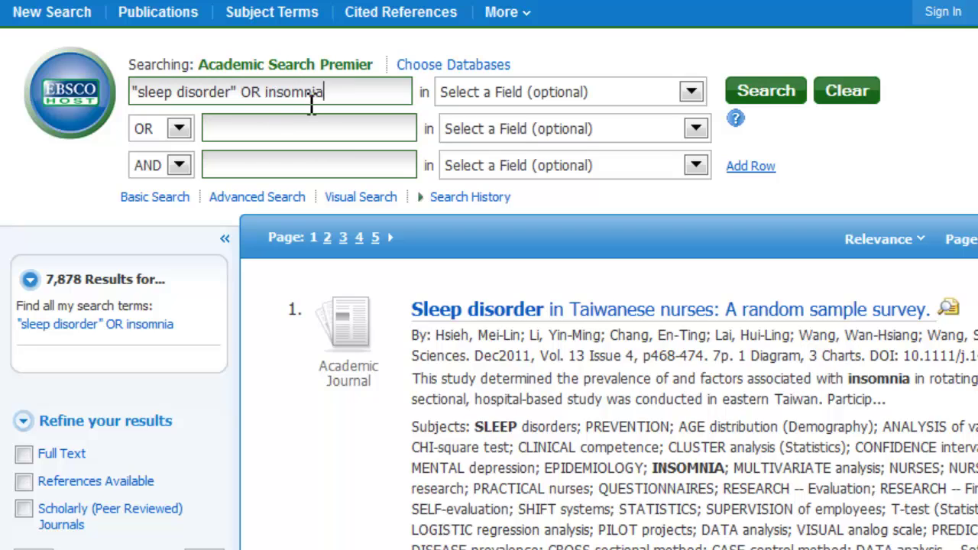
pyautogui.click(134, 92)
pyautogui.write('(')
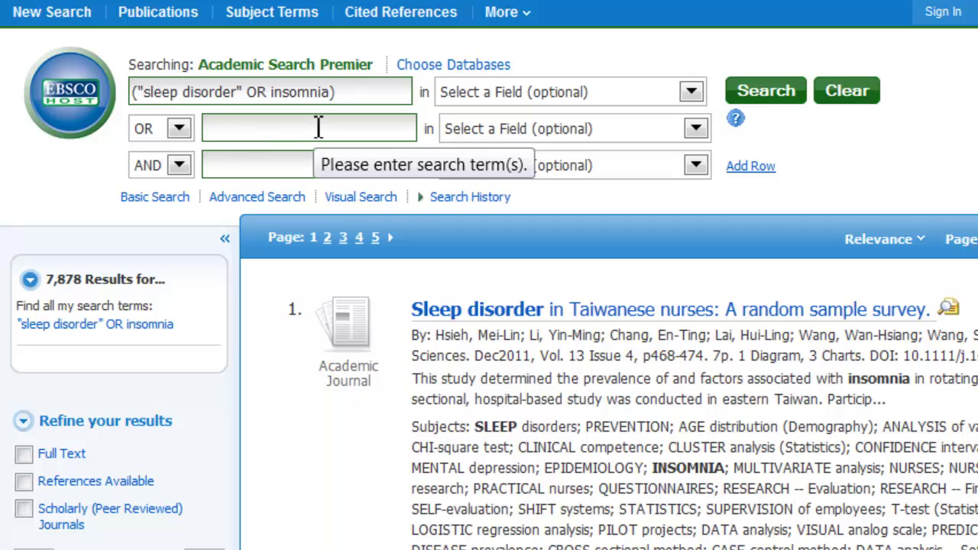
# Add treatment as an AND term in row two and run the search.
pyautogui.click(157, 129)
pyautogui.click(155, 151)
pyautogui.click(239, 125)
pyautogui.write('tream')
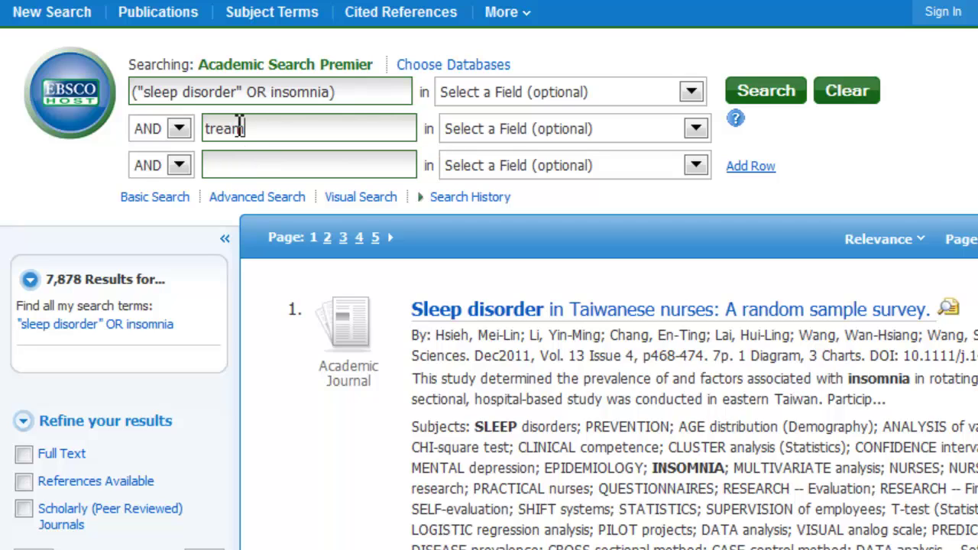
pyautogui.press('BackSpace')
pyautogui.write('tment')
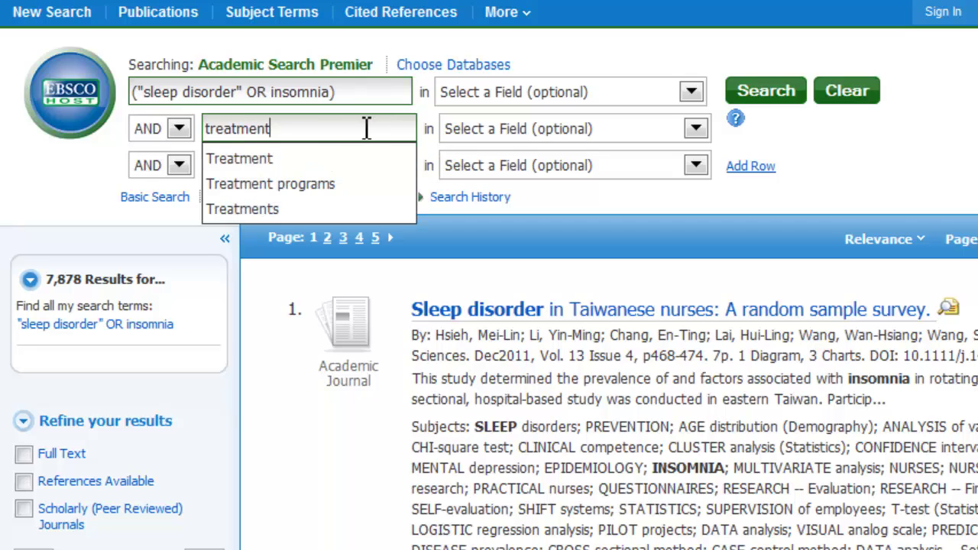
pyautogui.click(622, 192)
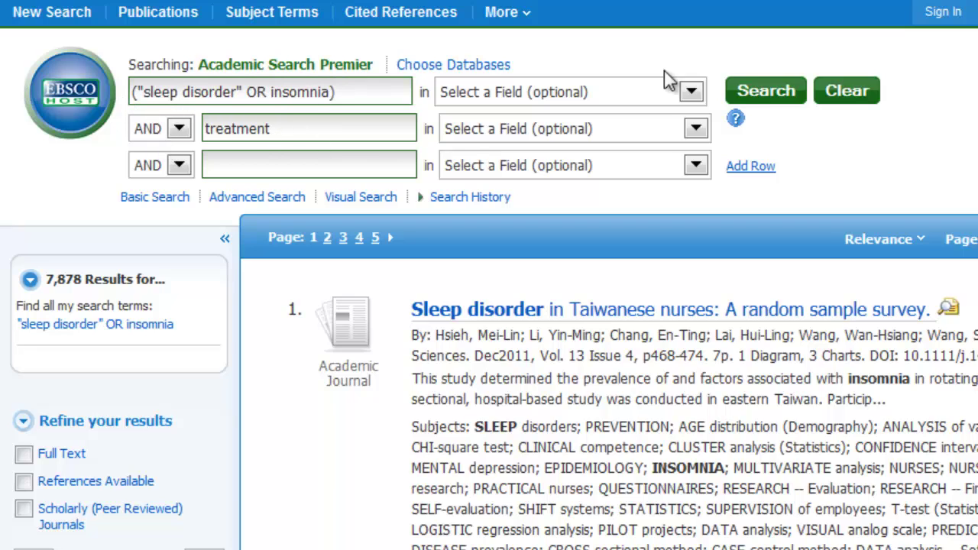
pyautogui.click(766, 94)
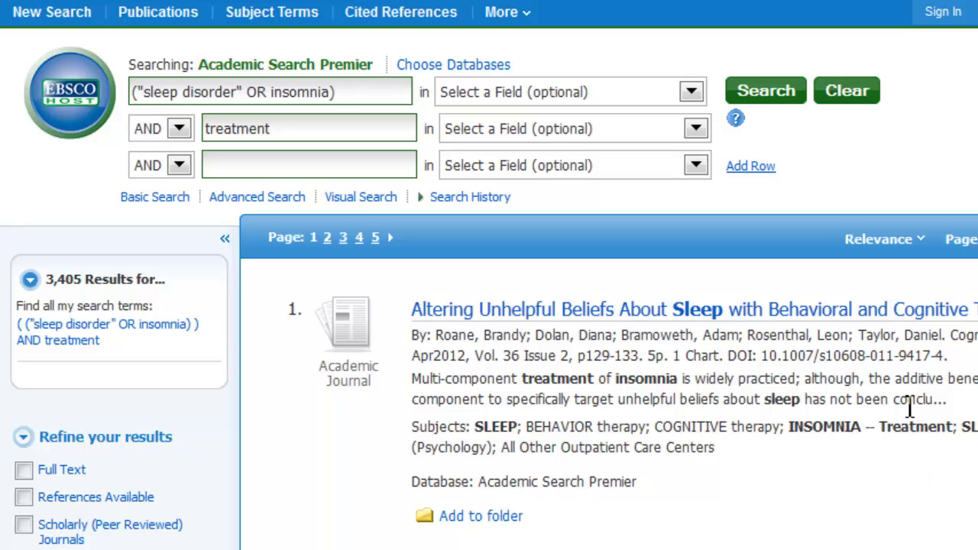
# Open a fresh advanced search and clear the treatment and sleep queries.
pyautogui.click(308, 206)
pyautogui.doubleClick(300, 132)
pyautogui.press('BackSpace')
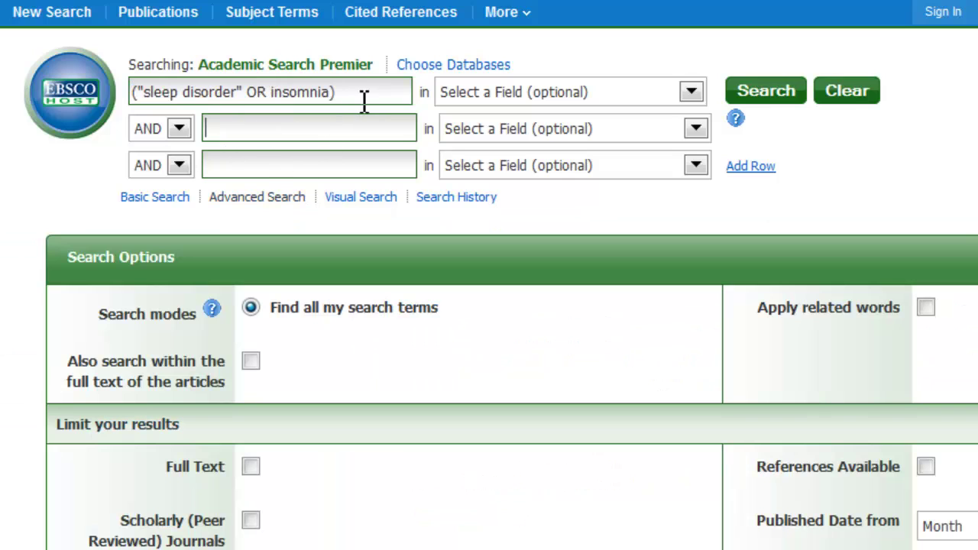
pyautogui.moveTo(350, 94); pyautogui.dragTo(125, 116)
pyautogui.press('BackSpace')
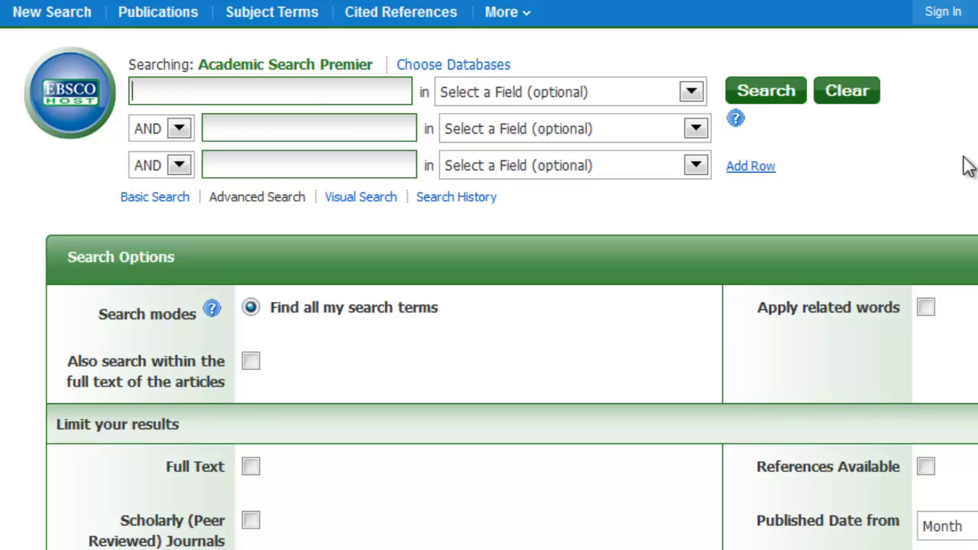
# Search for piracy and scroll through the 7,734 results.
pyautogui.write('piracy')
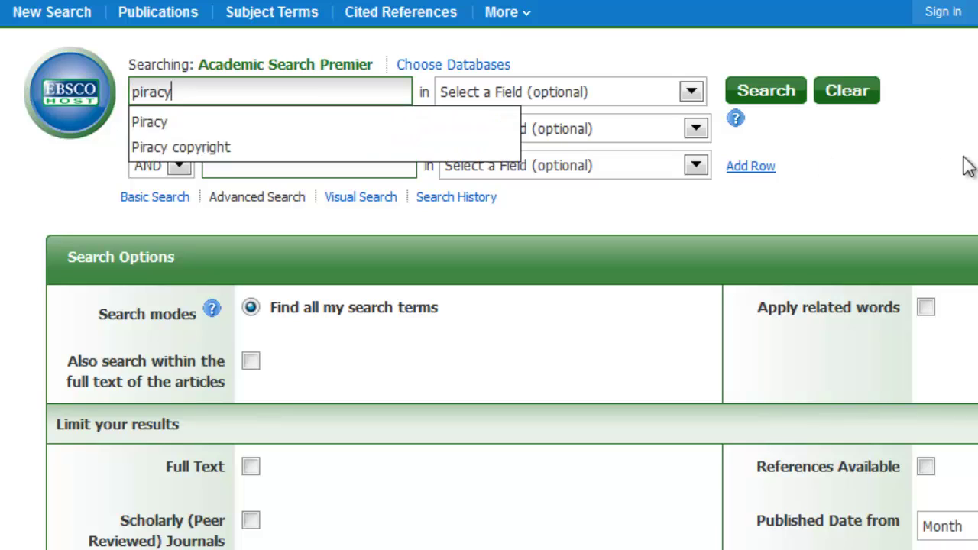
pyautogui.click(773, 92)
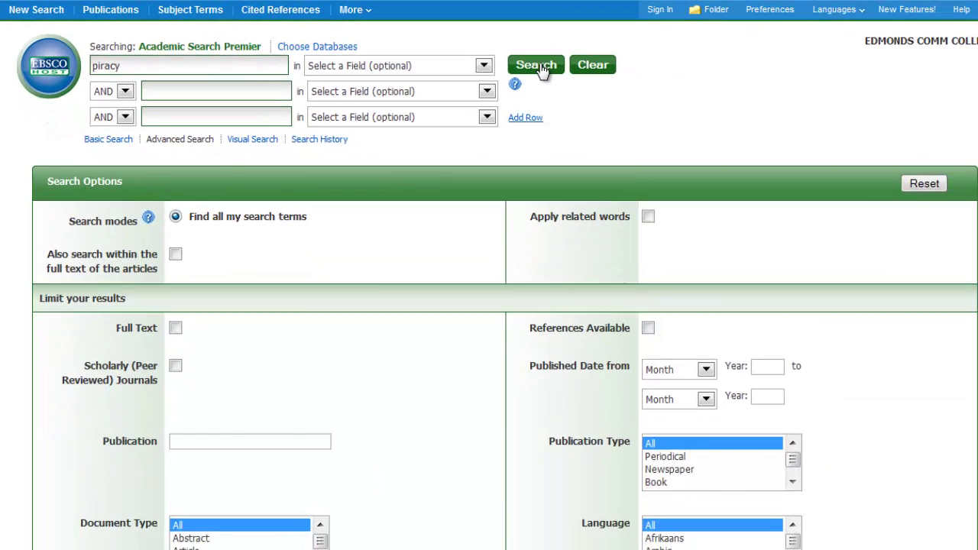
pyautogui.click(539, 68)
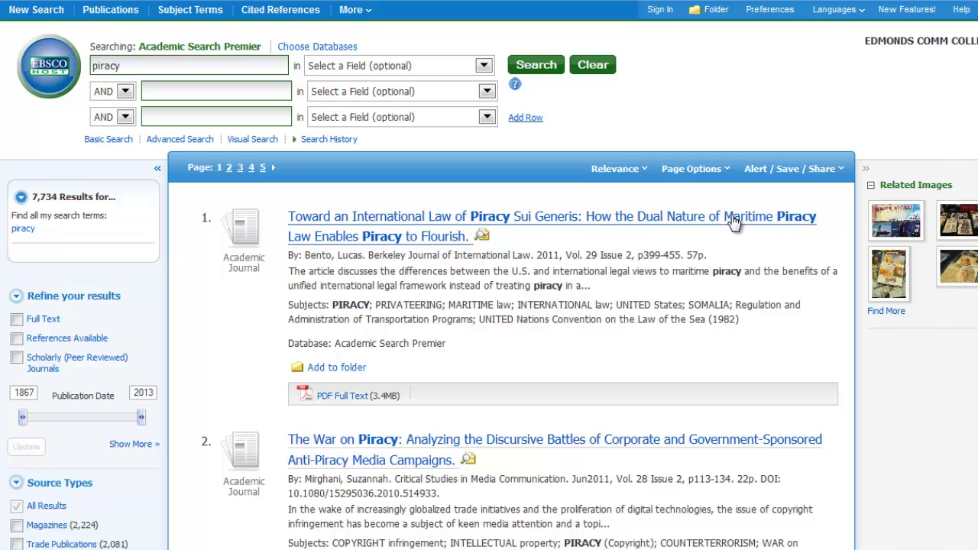
pyautogui.scroll(-2, 731, 396)
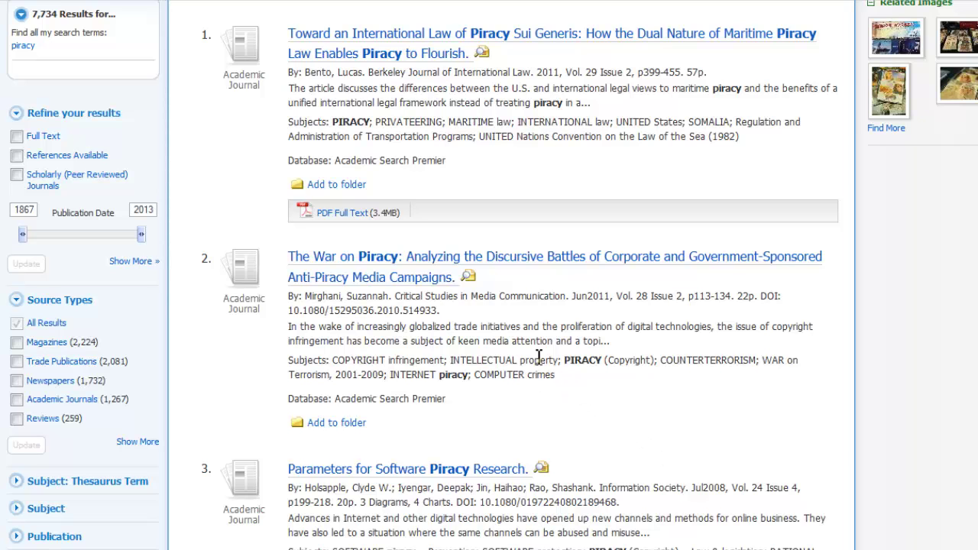
pyautogui.scroll(-2, 538, 357)
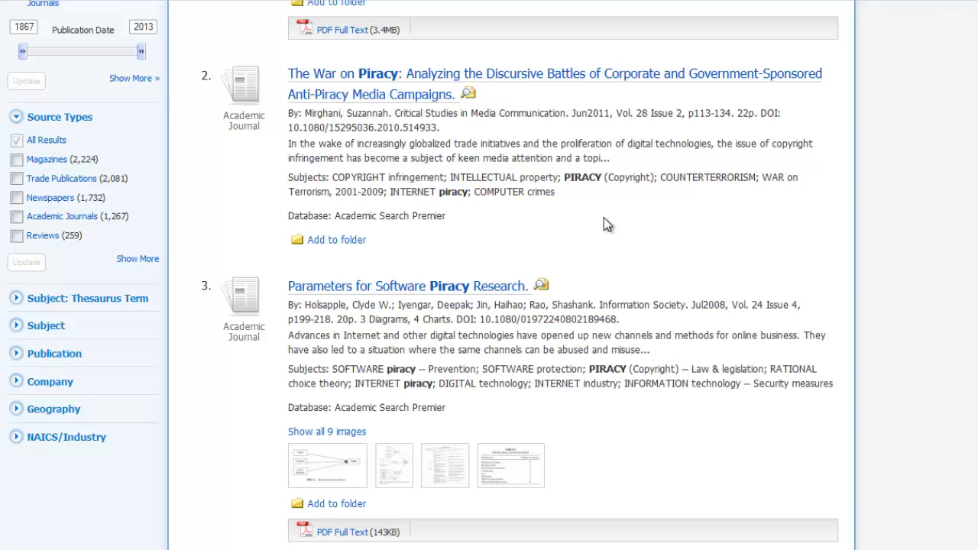
pyautogui.scroll(4, 607, 218)
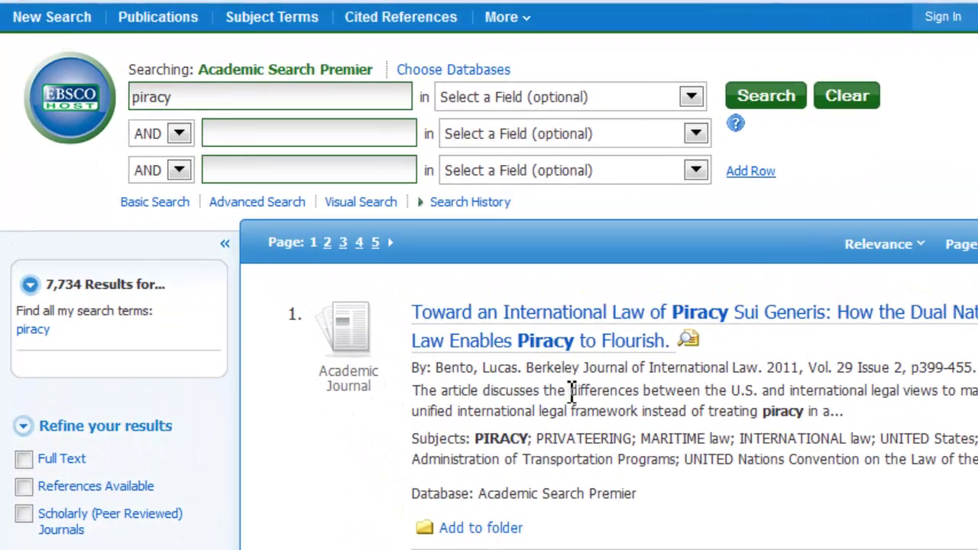
# Search piracy NOT copyright (3,950 results) and tick the Full Text limiter.
pyautogui.click(178, 135)
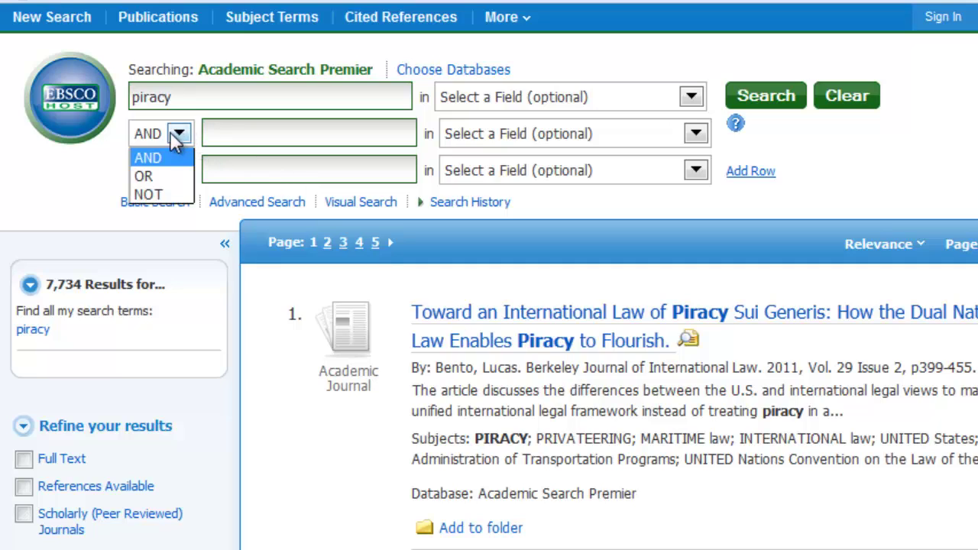
pyautogui.click(153, 194)
pyautogui.click(240, 137)
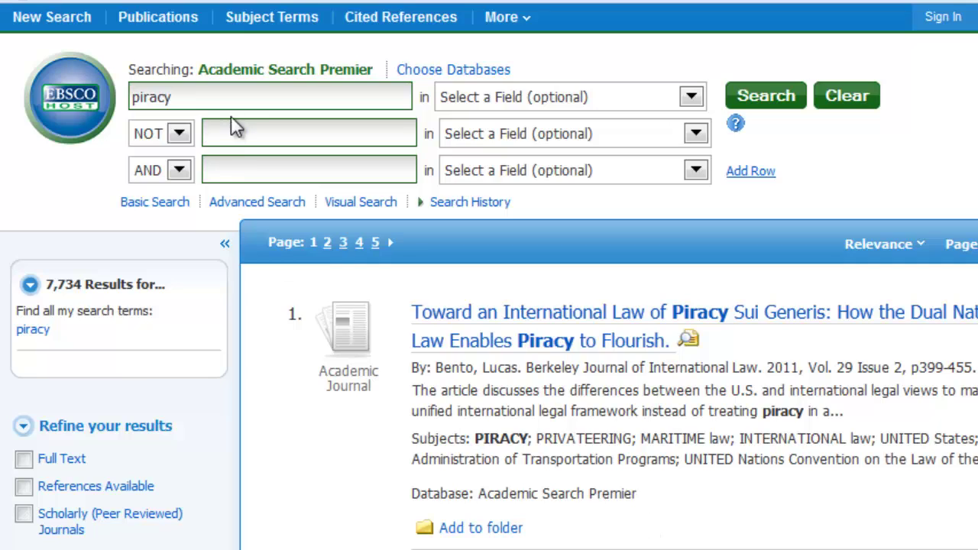
pyautogui.write('copyright')
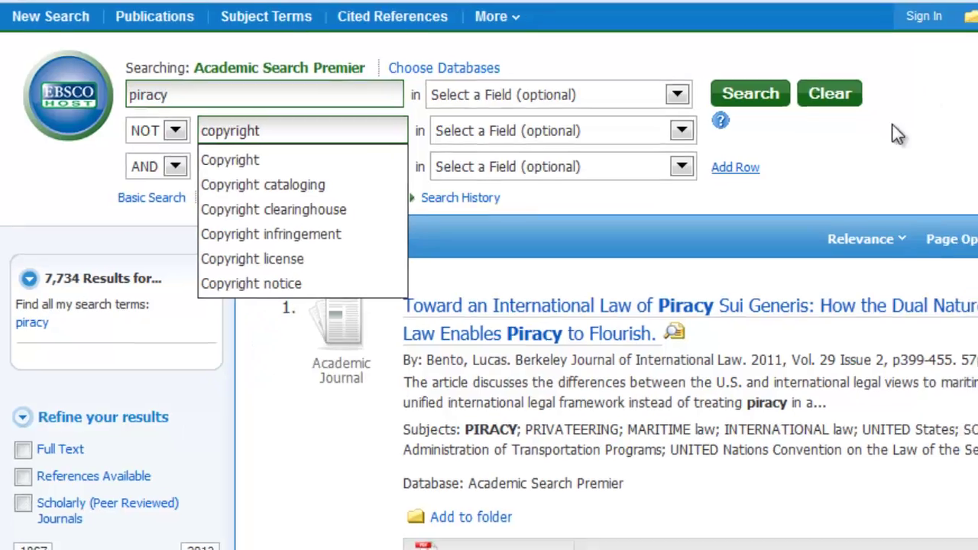
pyautogui.click(897, 134)
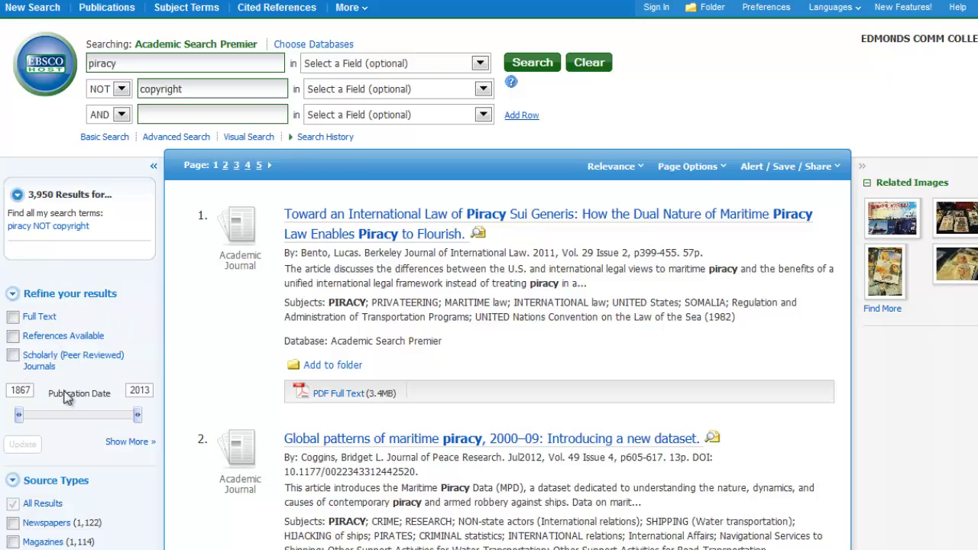
pyautogui.click(11, 317)
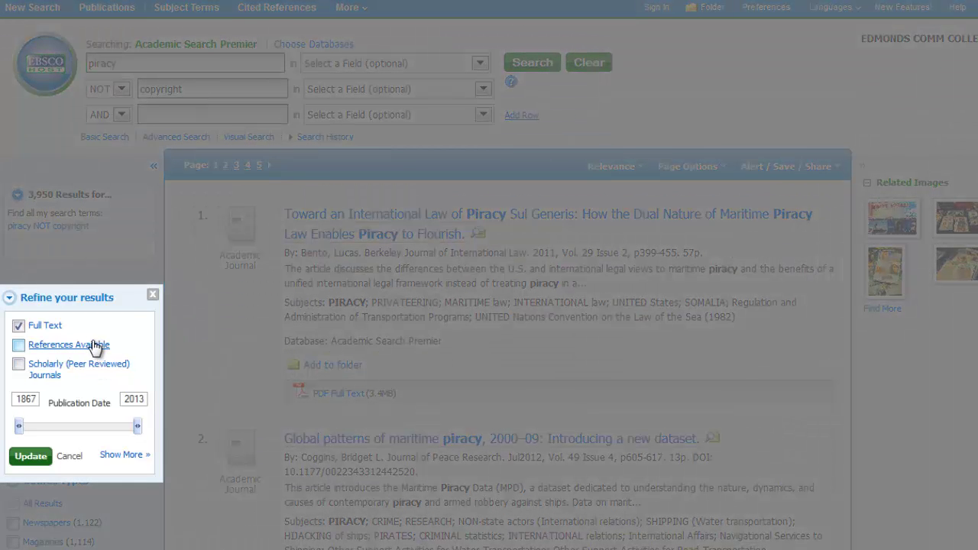
# Add the Scholarly (Peer Reviewed) Journals limiter, set the start year to 2003, and update.
pyautogui.click(18, 366)
pyautogui.doubleClick(17, 402)
pyautogui.write('2003')
pyautogui.click(31, 457)
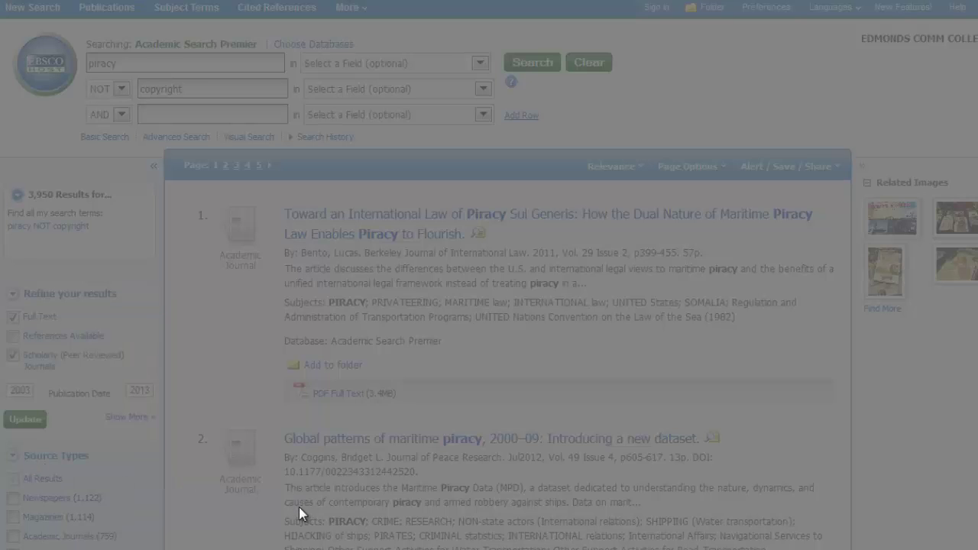